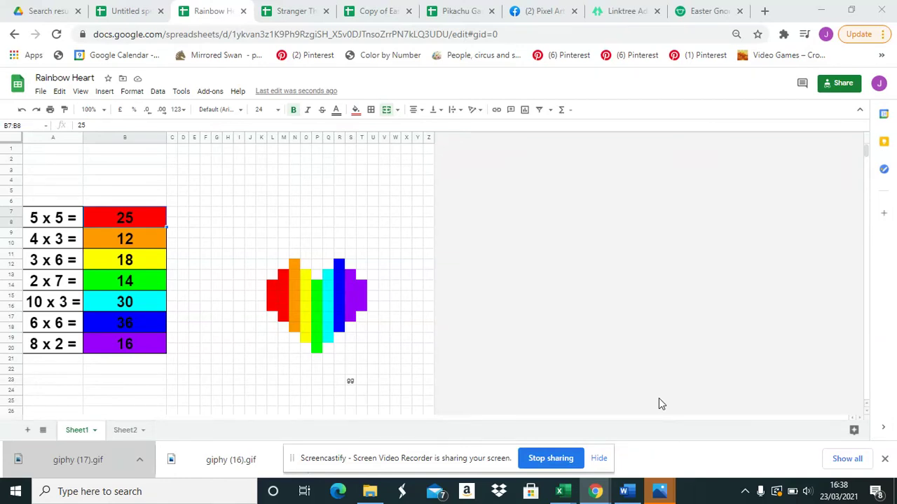
- Open the conditional formatting rules for the 5 x 5 answer cell and check the answer list on Sheet2
left_click(142, 219)
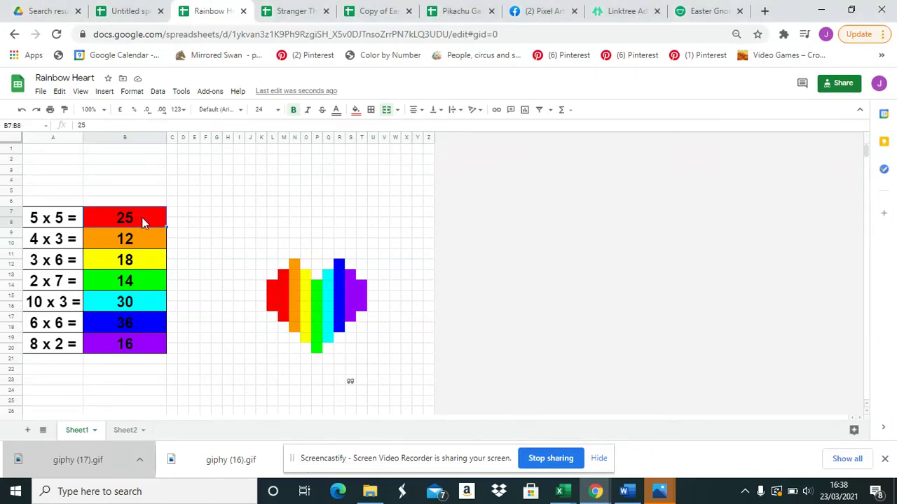
left_click(132, 91)
left_click(162, 330)
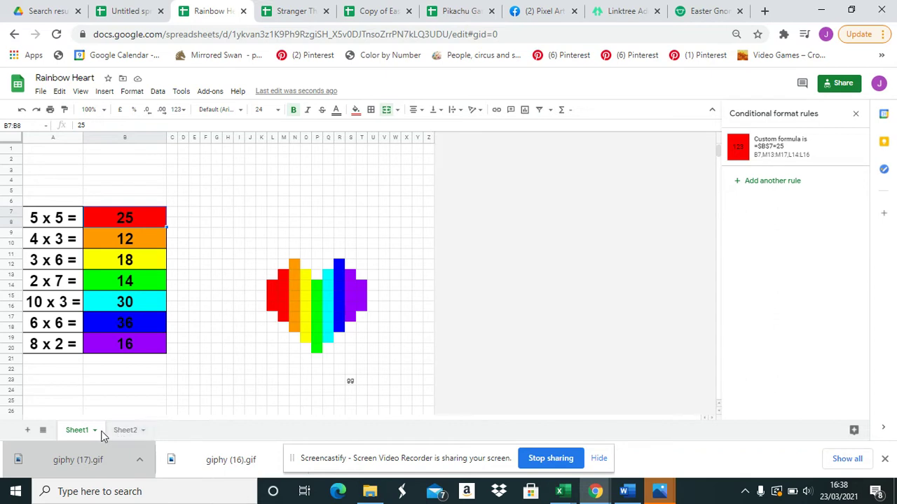
left_click(123, 432)
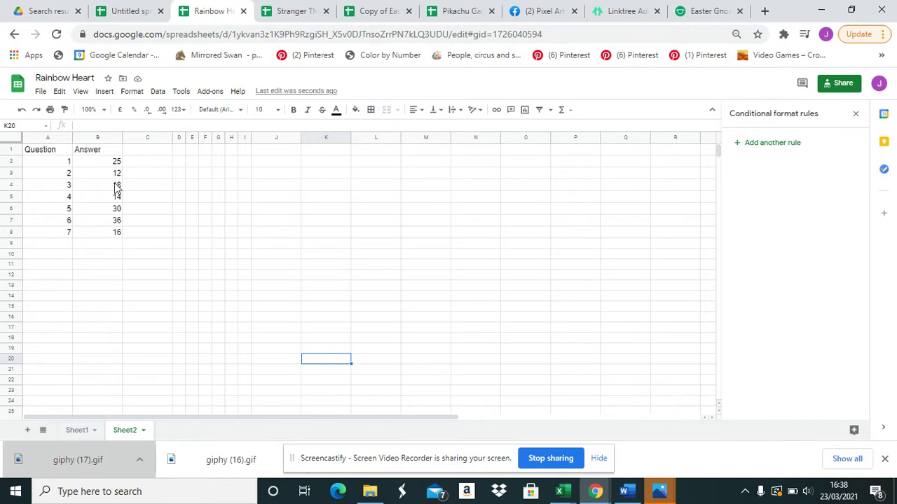
left_click(71, 431)
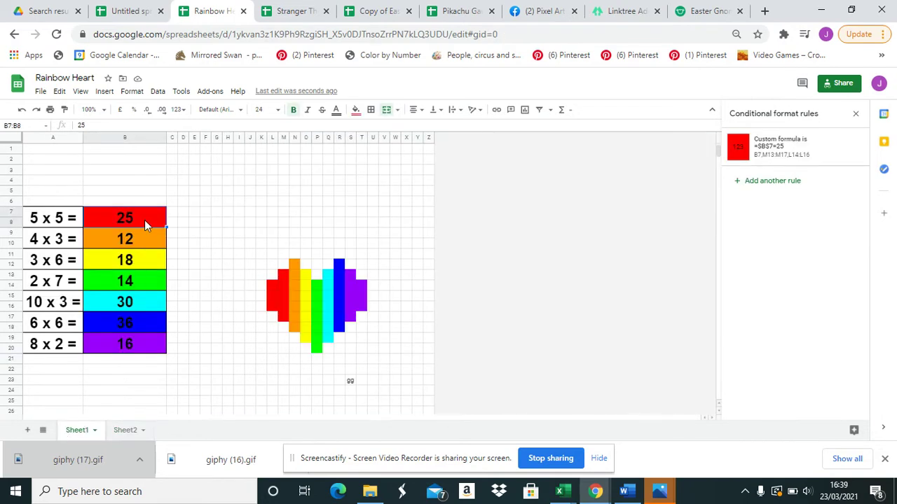
- Change the red rule's custom formula to =$B$7=INDIRECT("Sheet2!$b$2") and save the rule
left_click(795, 150)
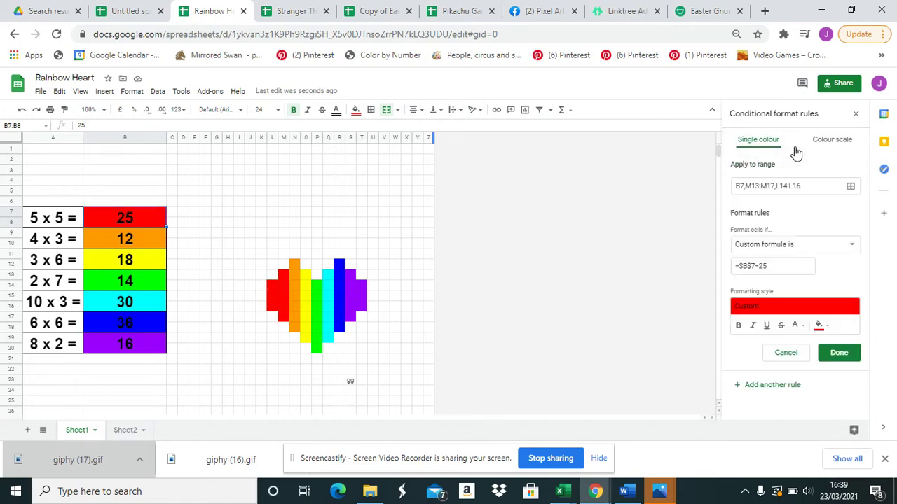
left_click(774, 268)
double_click(763, 266)
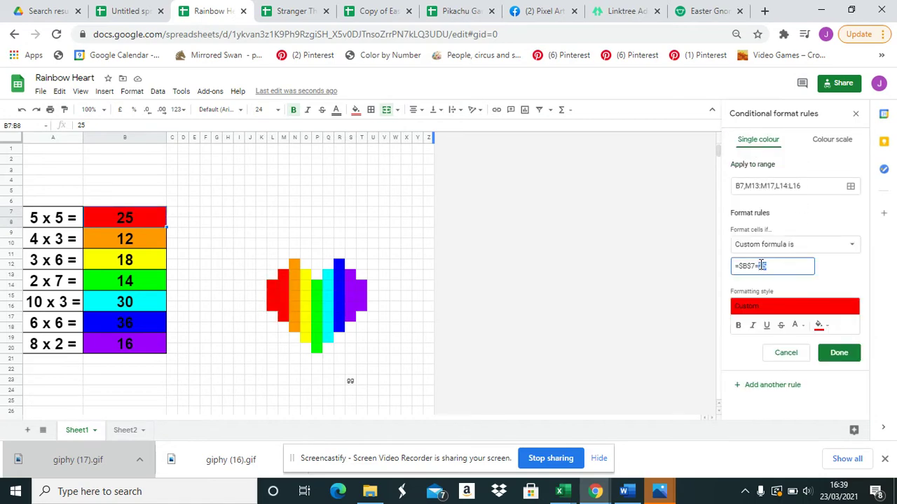
key("BackSpace")
type("INDIRECT")
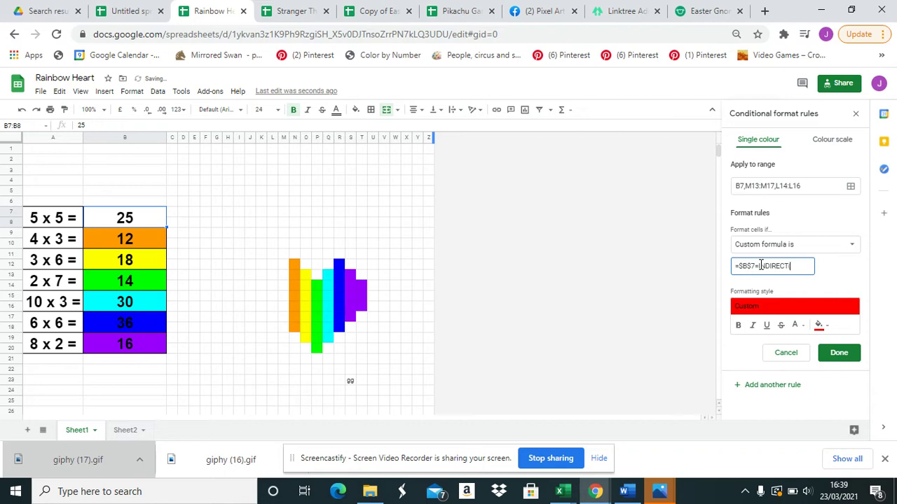
type("(\"")
type("$hee")
type("t")
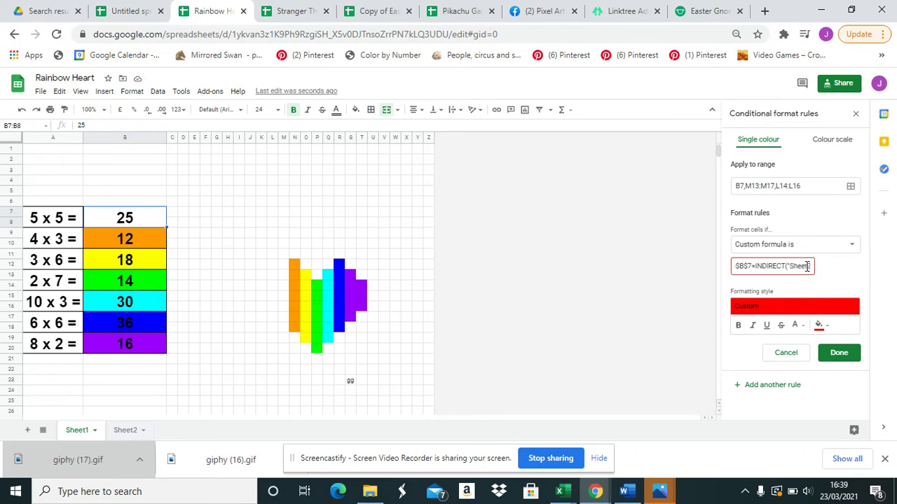
type("2")
type("2!$")
type("B")
type("$")
type("7")
type("\"")
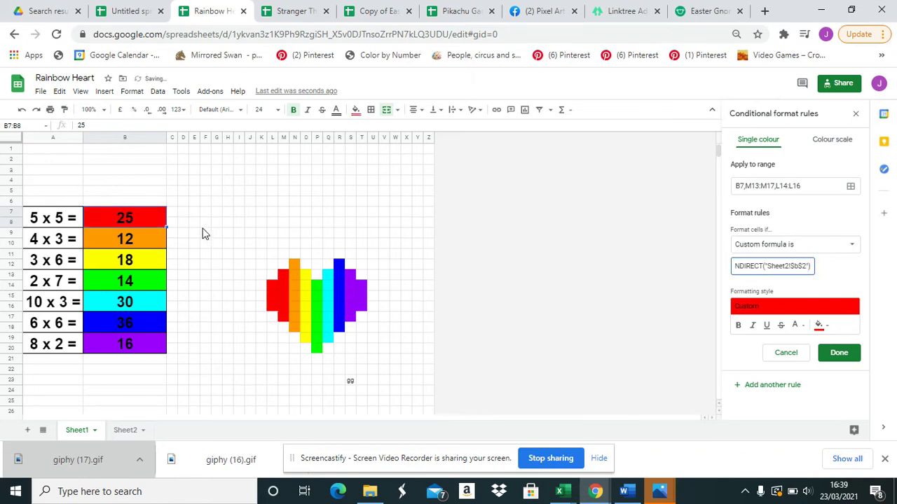
left_click(854, 354)
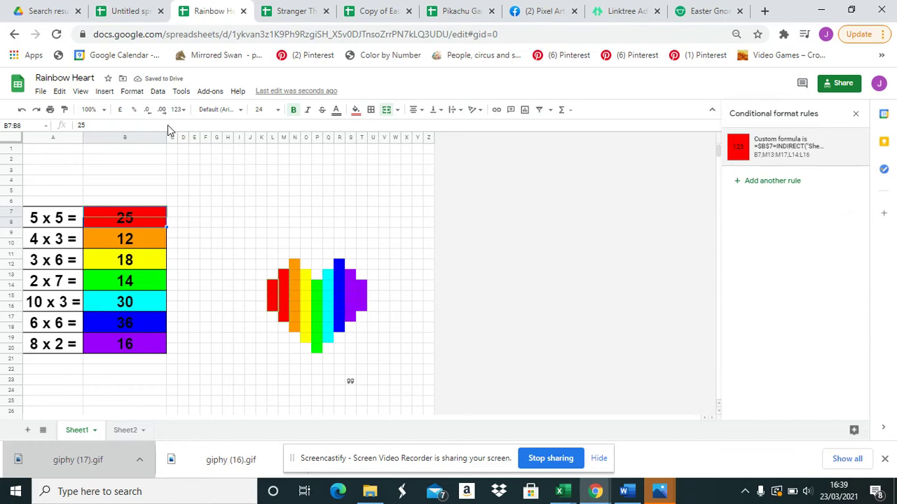
- Change the orange rule's custom formula for the 4 x 3 answer to =$B$9=INDIRECT("Sheet2!$b$3") and save it
left_click(138, 238)
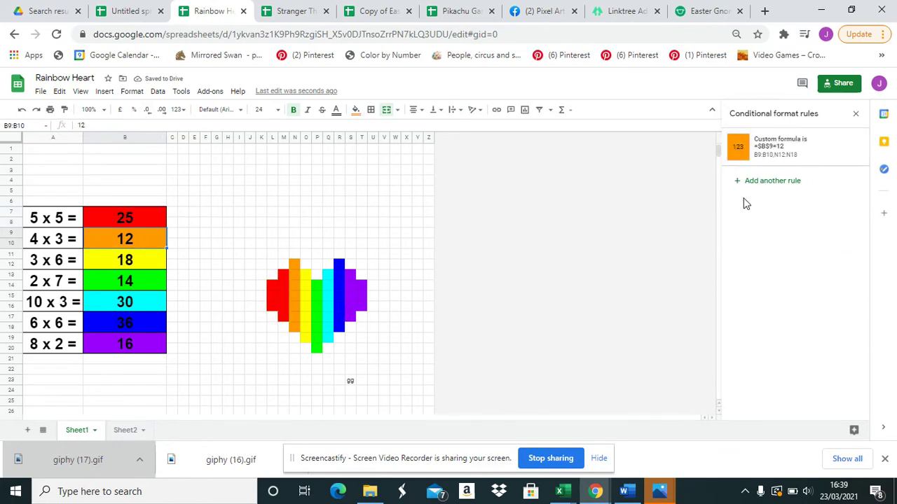
left_click(771, 149)
double_click(761, 266)
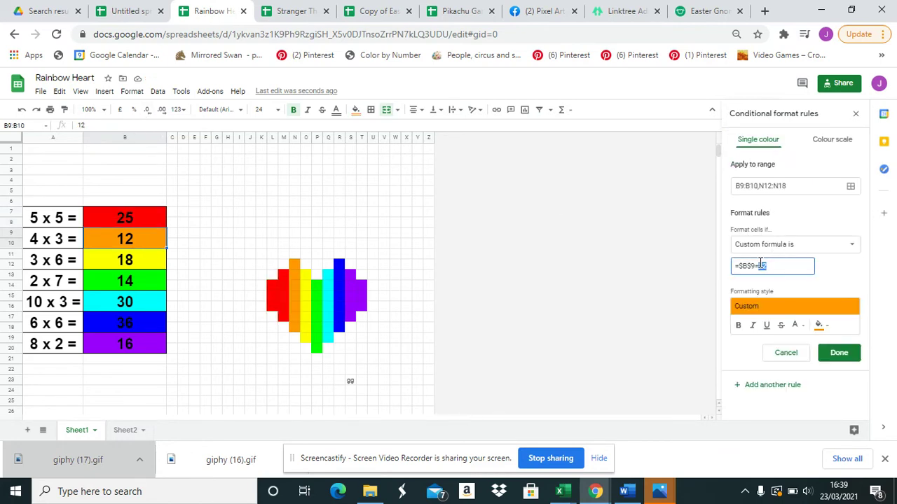
type("INDIRECT")
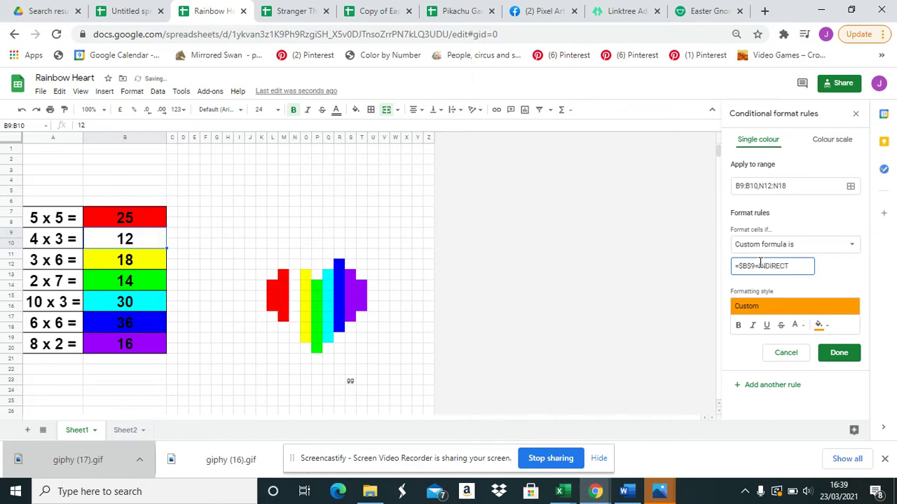
type("(\"Sheet2")
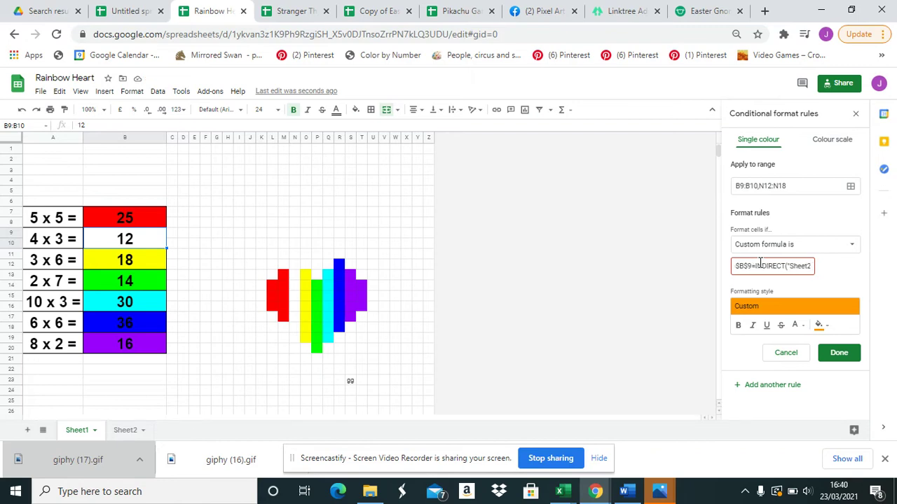
type("!$B$3\")")
left_click(832, 352)
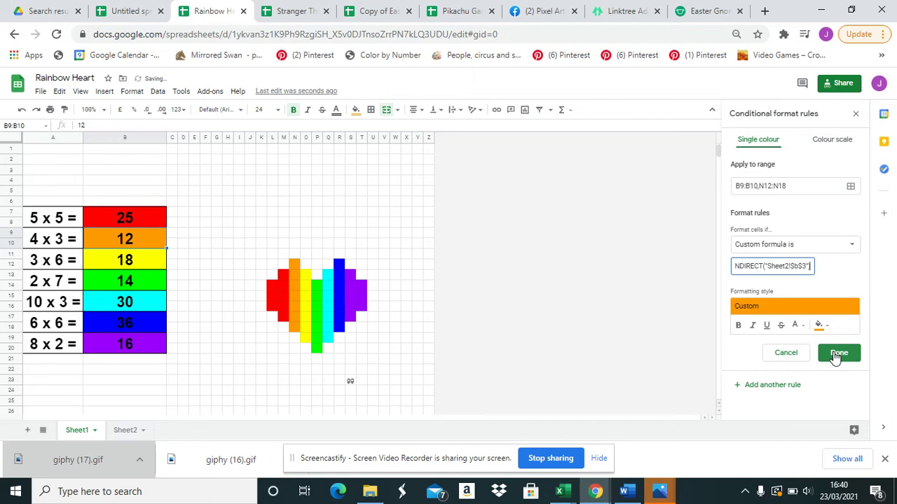
- Change the yellow rule's custom formula for the 3 x 6 answer to =$B$11=INDIRECT("Sheet2!$b$4")
left_click(140, 259)
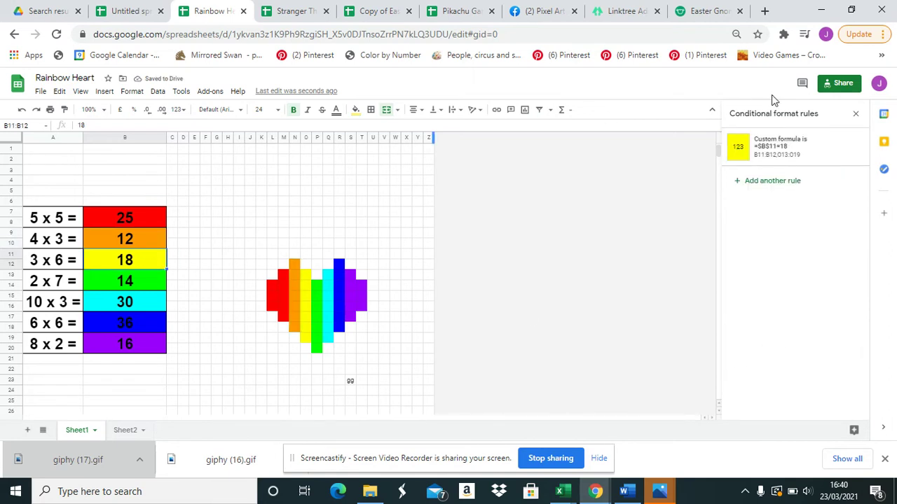
left_click(786, 156)
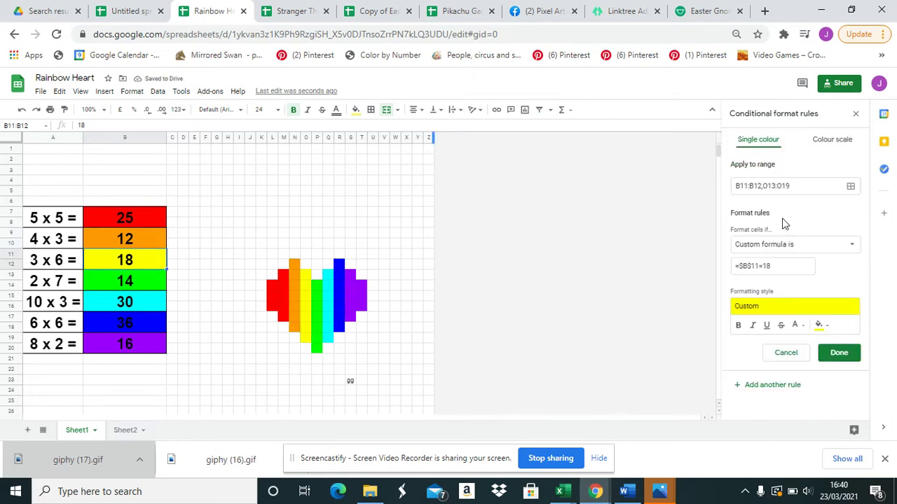
double_click(766, 265)
type("INDIRECT")
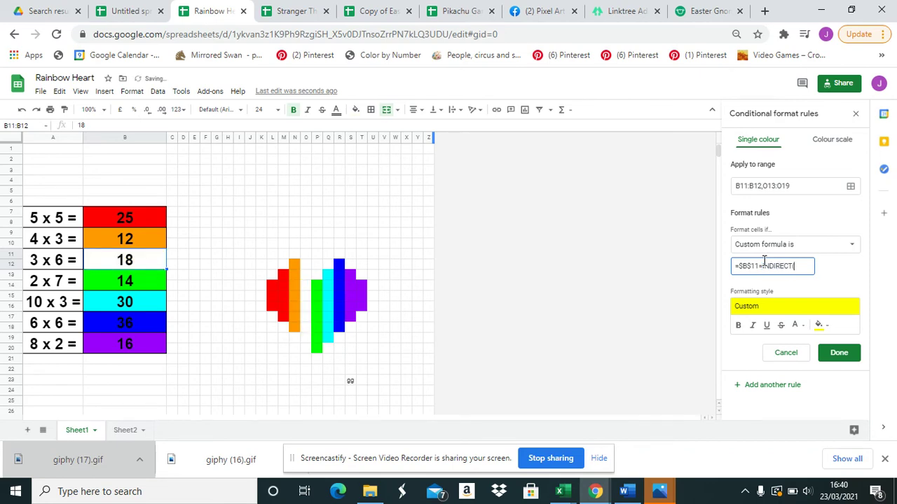
type("(\"Sheet2!$B$4\")")
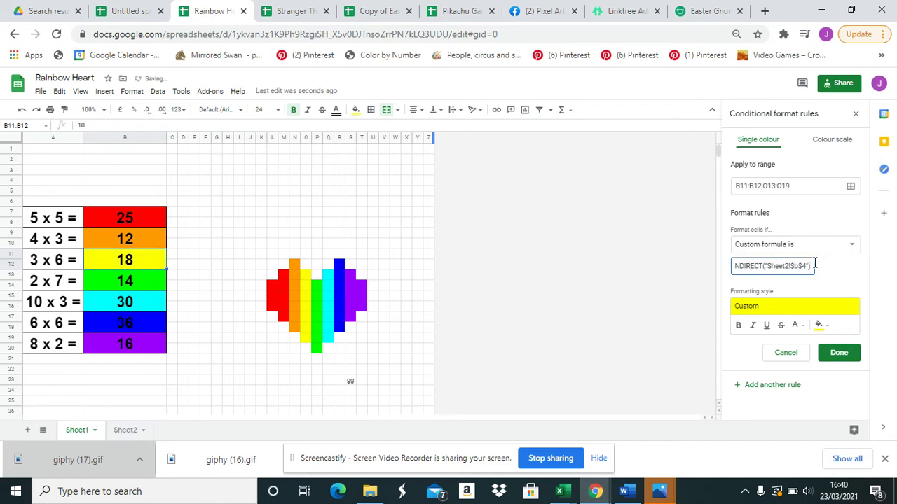
- Copy the INDIRECT part of the yellow rule's formula and save the rule
left_click_drag(813, 265, 764, 265)
key("ctrl+c")
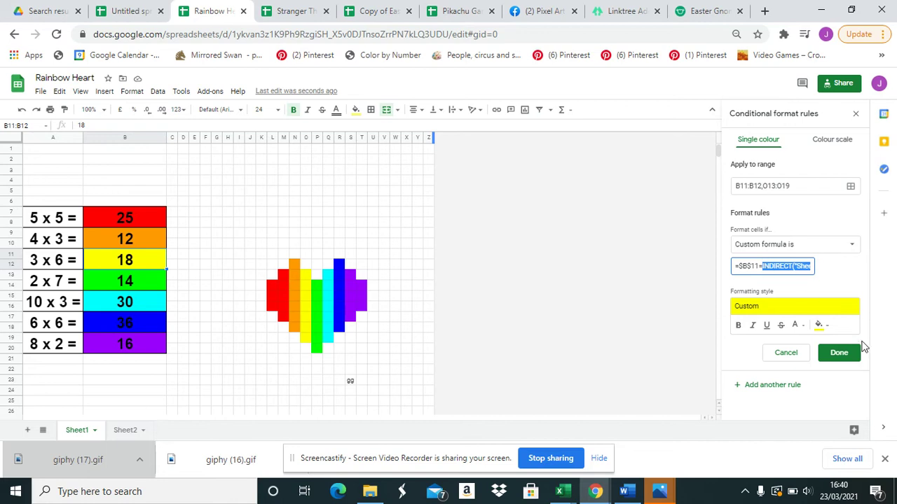
left_click(841, 352)
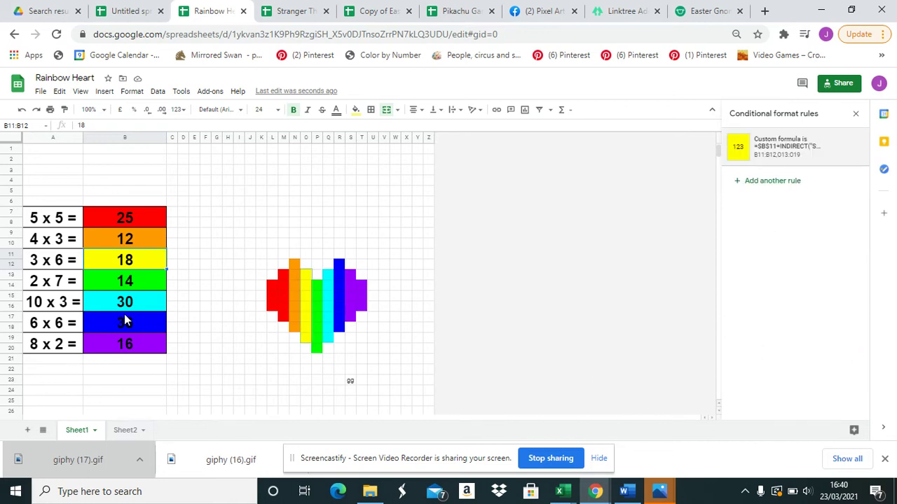
- Replace the 14 in the green rule's formula with the copied INDIRECT reference, pointed at question 4's answer on Sheet2, and save
left_click(133, 281)
left_click(768, 150)
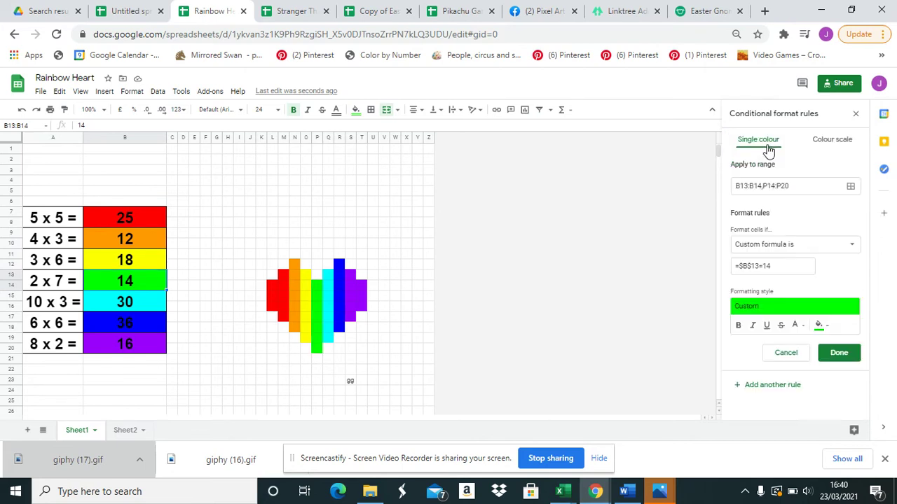
left_click_drag(764, 265, 775, 265)
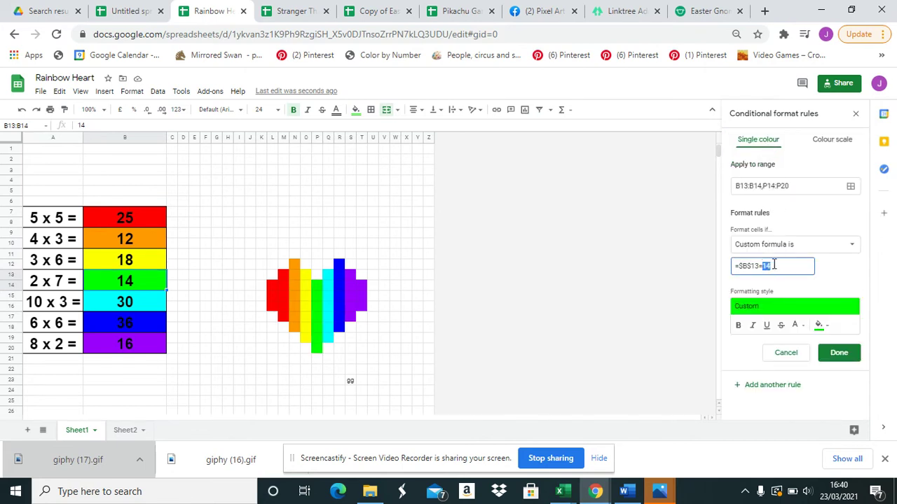
key("ctrl+v")
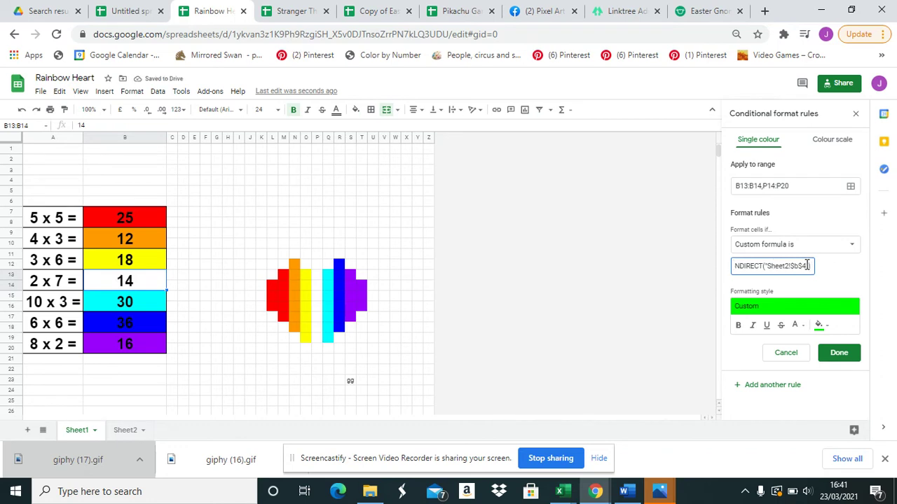
key("Home")
type("=")
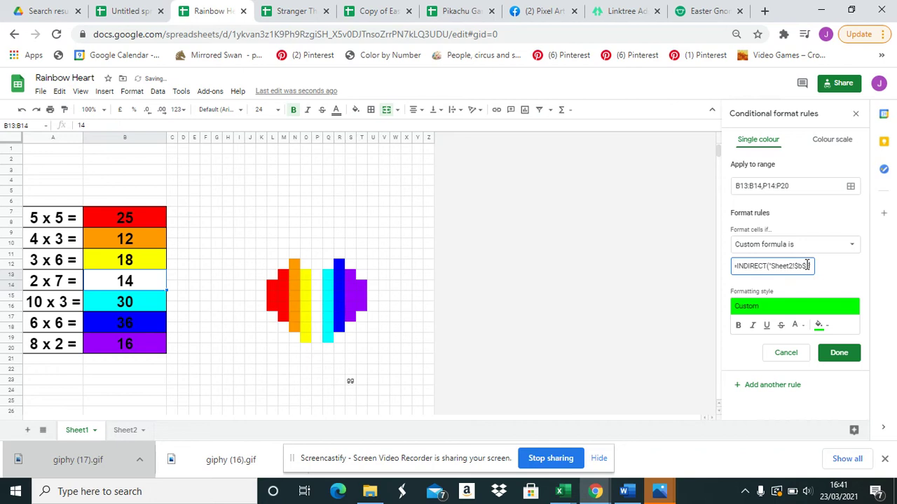
left_click(839, 352)
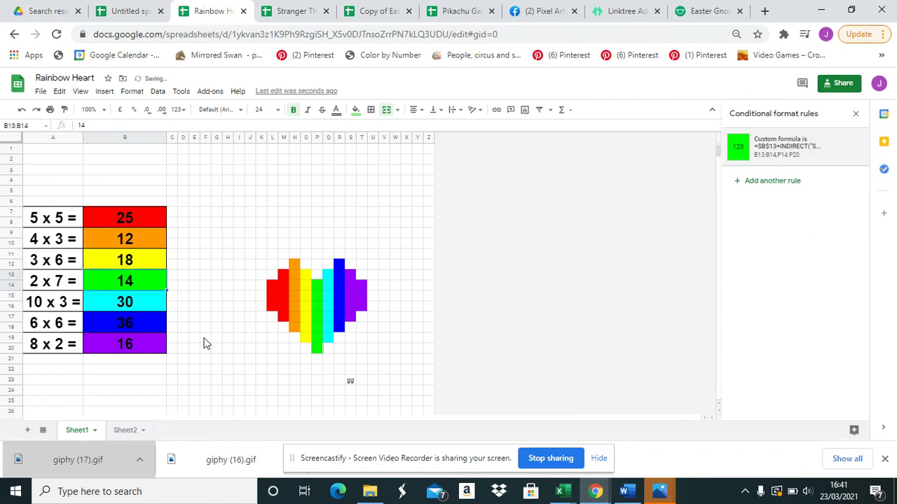
- Replace the 30 in the cyan rule's formula with the INDIRECT reference to question 5's answer on Sheet2, and save
left_click(119, 298)
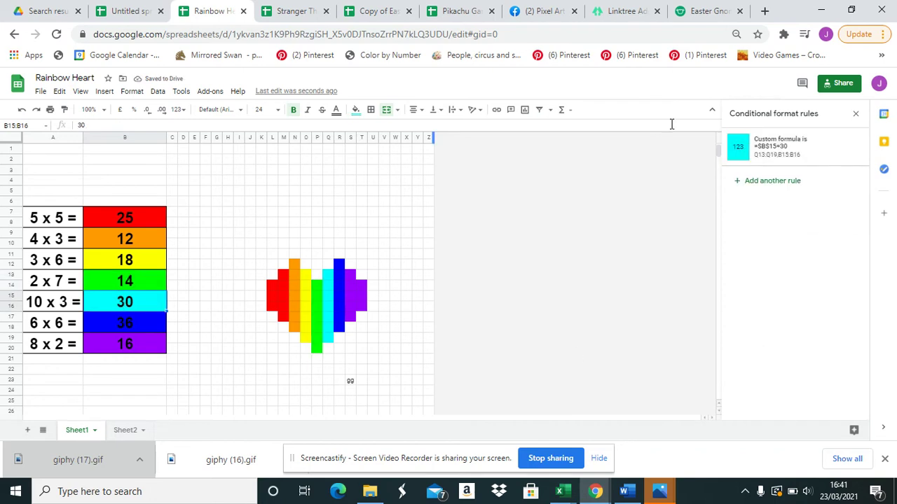
left_click(784, 160)
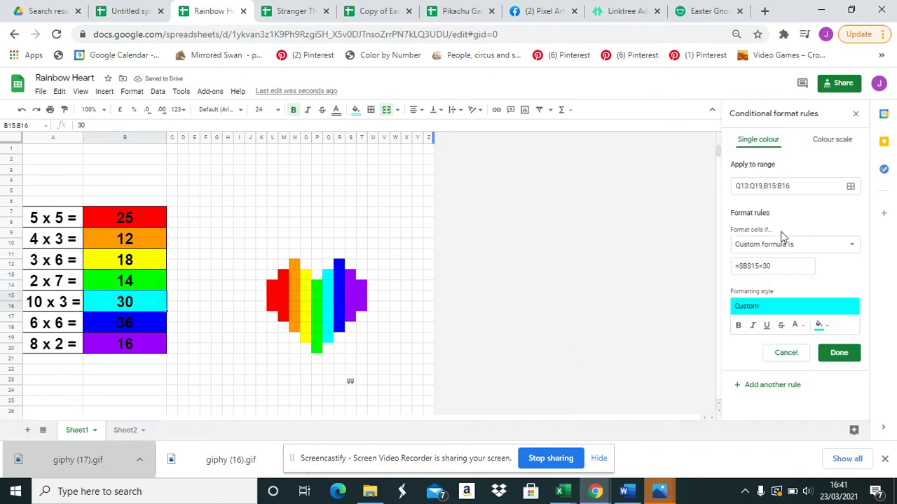
double_click(766, 265)
type("INDIRECT(\"Sheet2!$B$4\")")
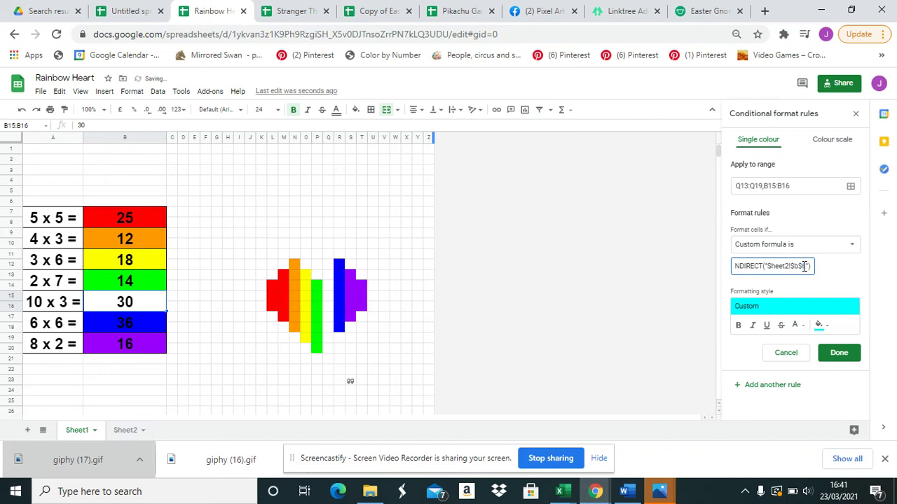
left_click(842, 353)
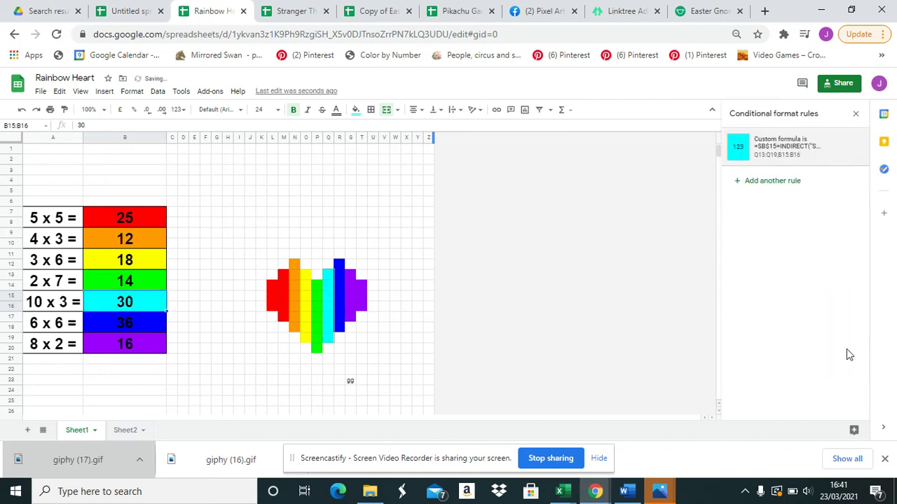
- Change the blue rule's custom formula for the 6 x 6 answer to =$B$17=INDIRECT("Sheet2!$b$7") and save it
left_click(133, 322)
left_click(771, 146)
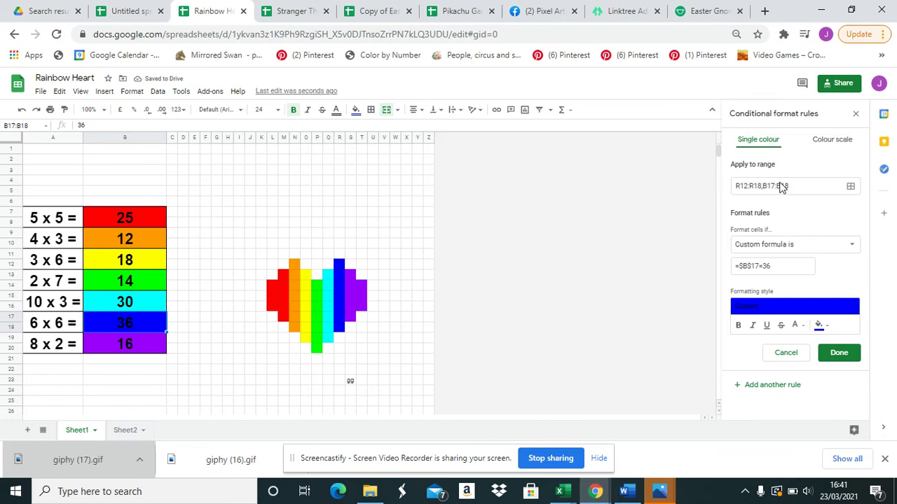
left_click(766, 265)
double_click(766, 265)
left_click_drag(766, 265, 763, 262)
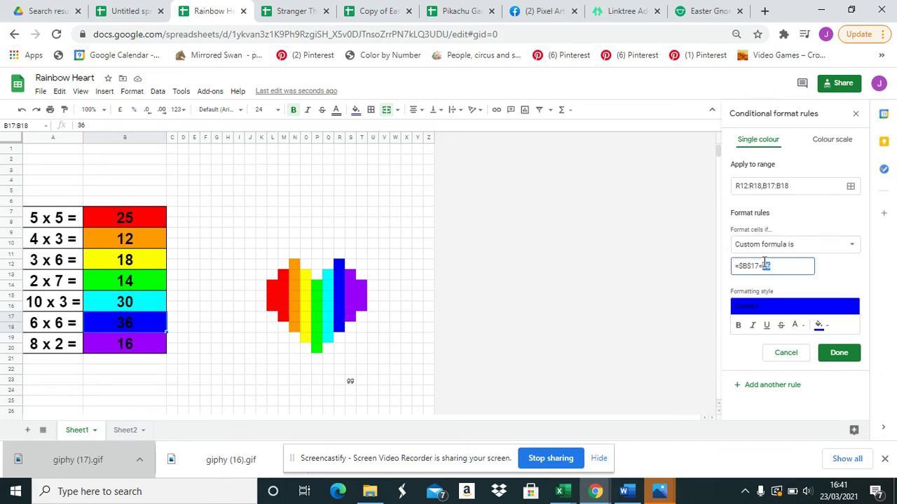
type("INDIRECT(\"Sheet2!$B$17\")")
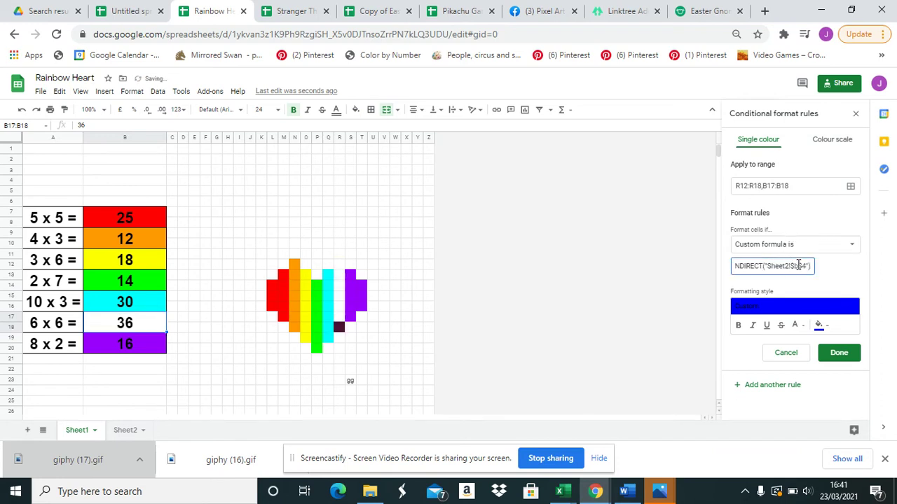
type("7")
left_click(846, 361)
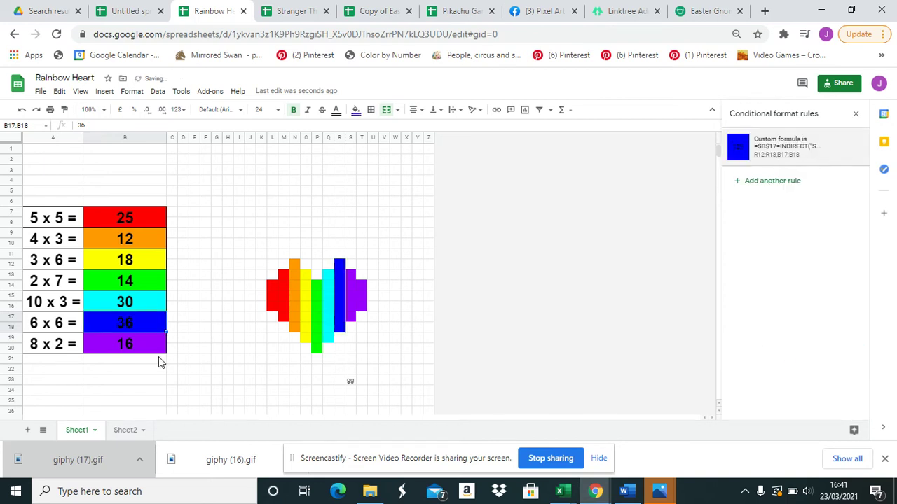
- Change the purple rule's custom formula for the 8 x 2 answer to =$B$19=INDIRECT("Sheet2!$b$8") and save it
left_click(126, 346)
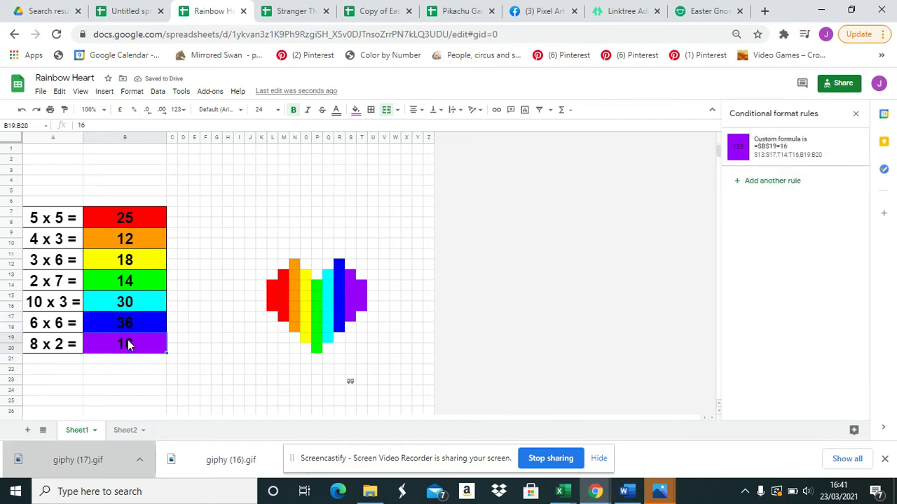
left_click(771, 144)
left_click_drag(777, 266, 764, 265)
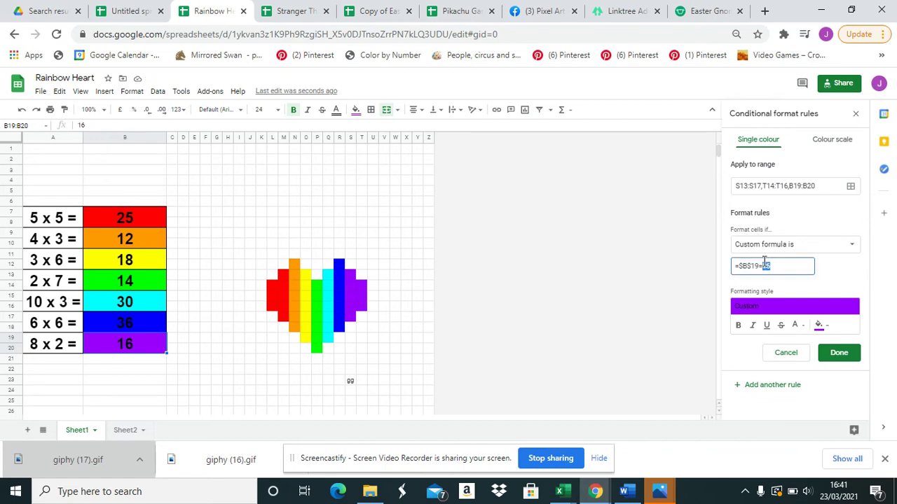
type("INDIRECT(\"Sheet2!$b$4\")")
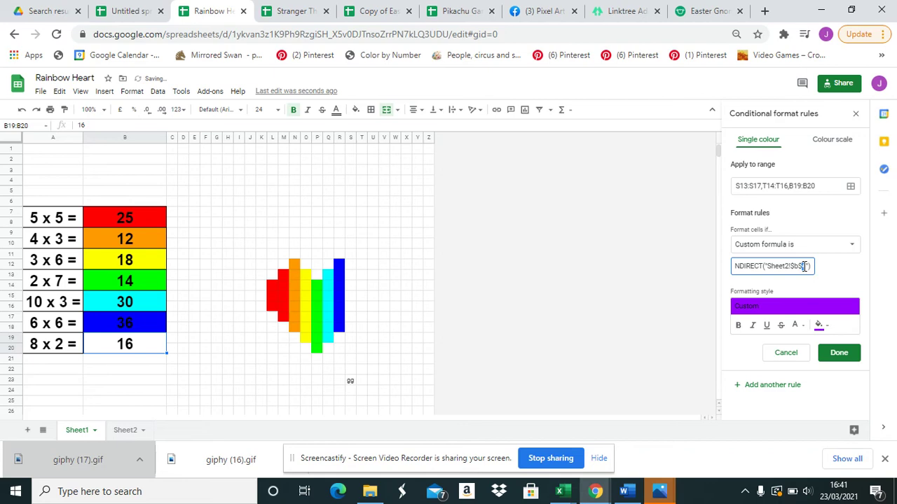
type("8")
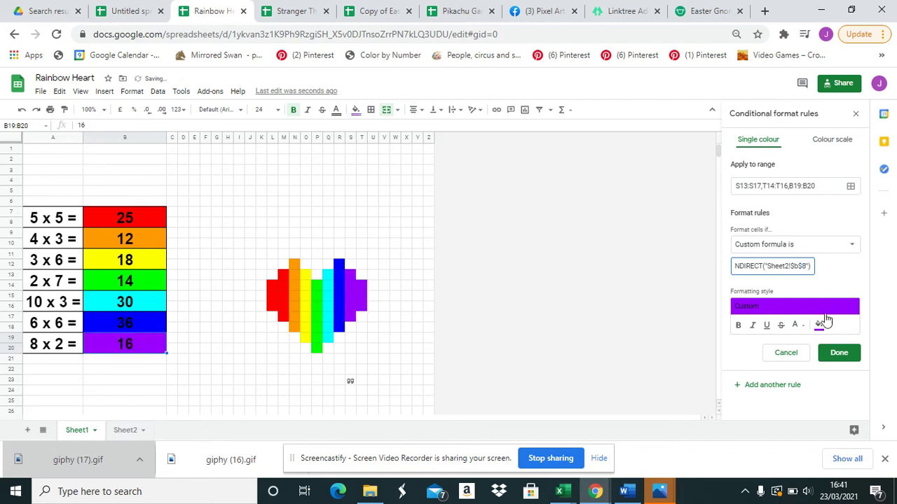
left_click(838, 354)
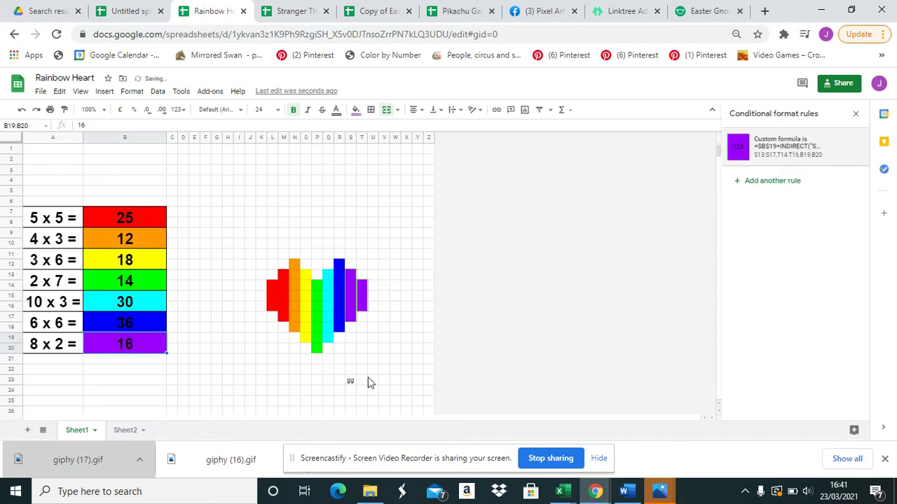
- On Sheet2, set the fill and the text colour of the question and answer list in A1:B8 to white
left_click(127, 432)
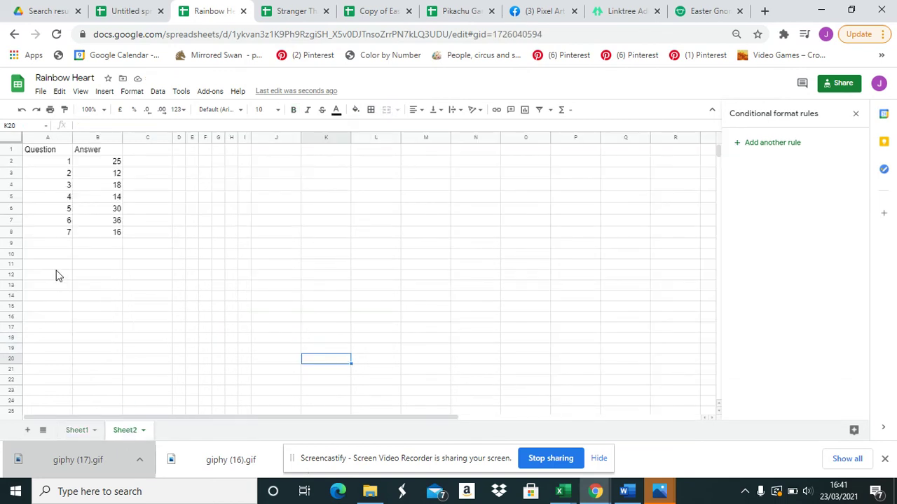
left_click_drag(47, 155, 122, 236)
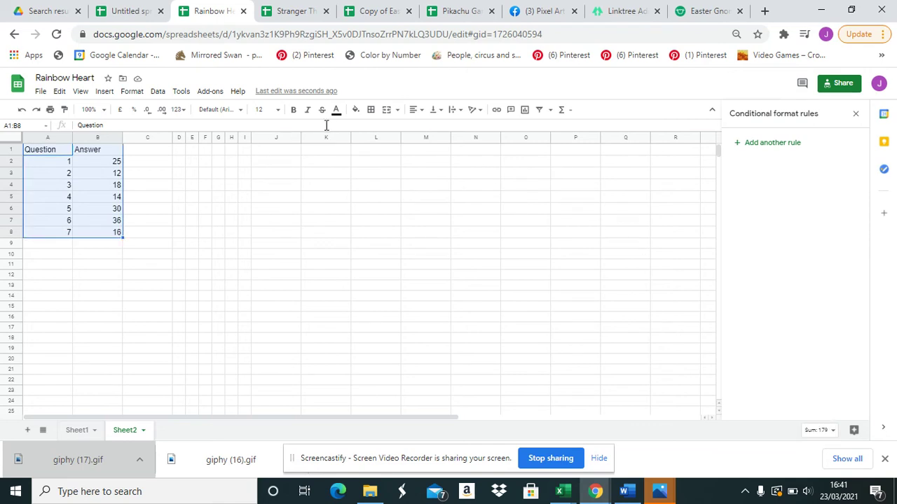
left_click(356, 112)
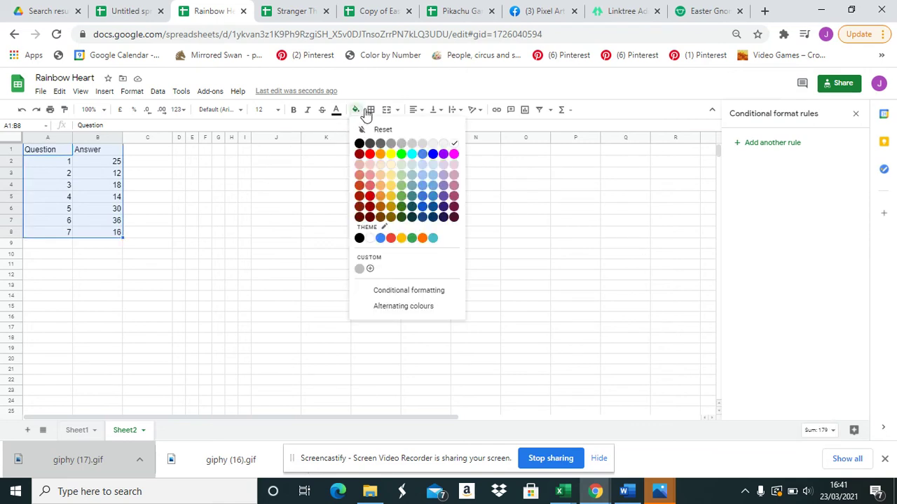
left_click(454, 143)
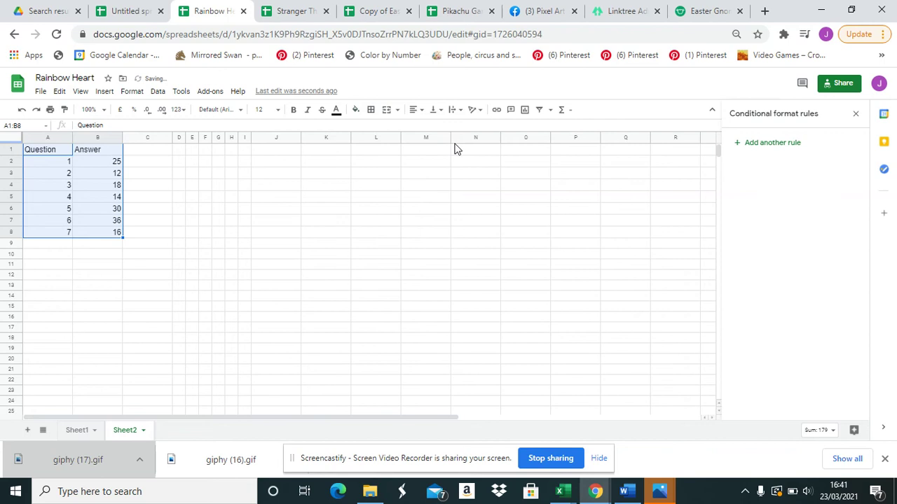
left_click(357, 110)
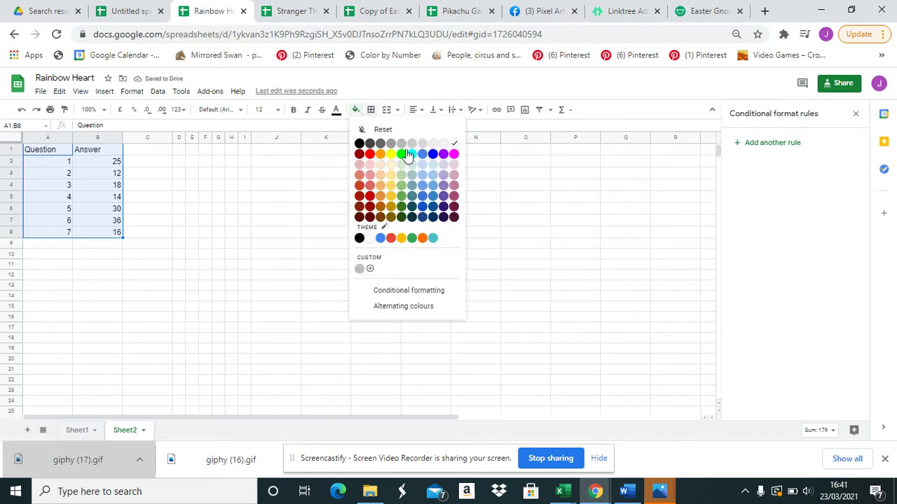
left_click(336, 114)
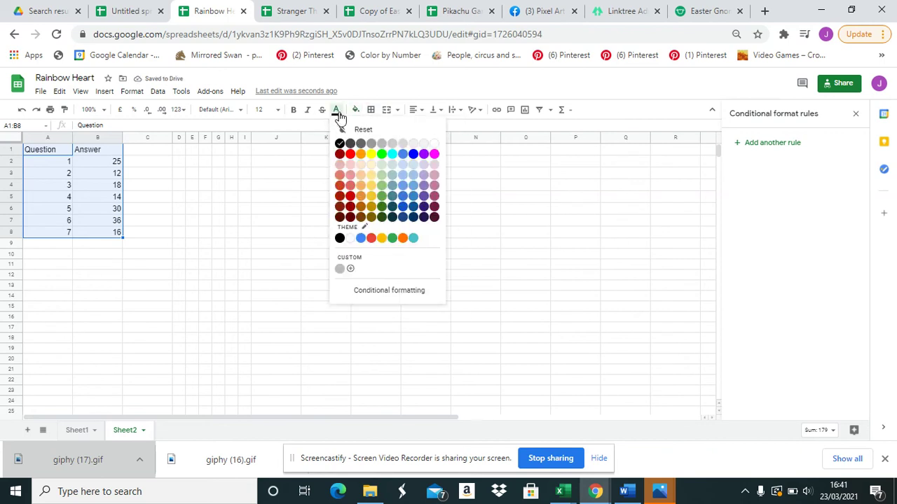
left_click(435, 143)
left_click(339, 235)
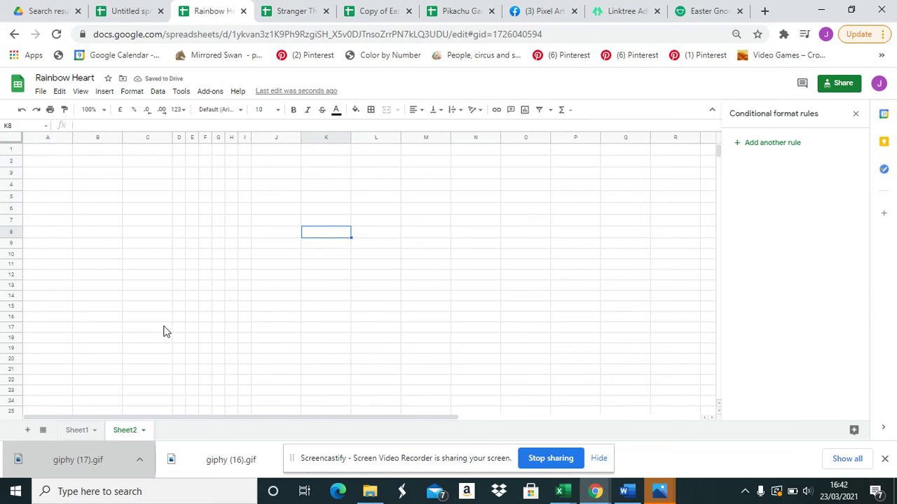
- Hide the Answer column B and the Question column A on Sheet2
right_click(117, 142)
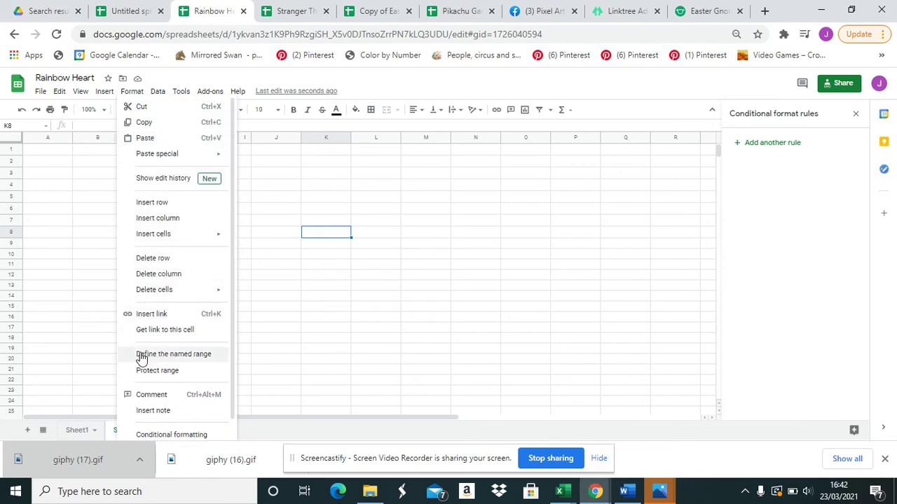
left_click(95, 138)
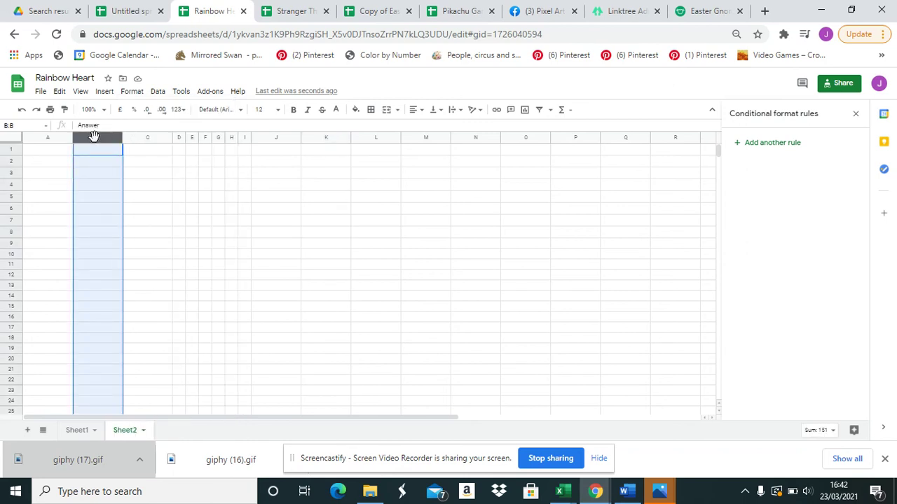
right_click(95, 138)
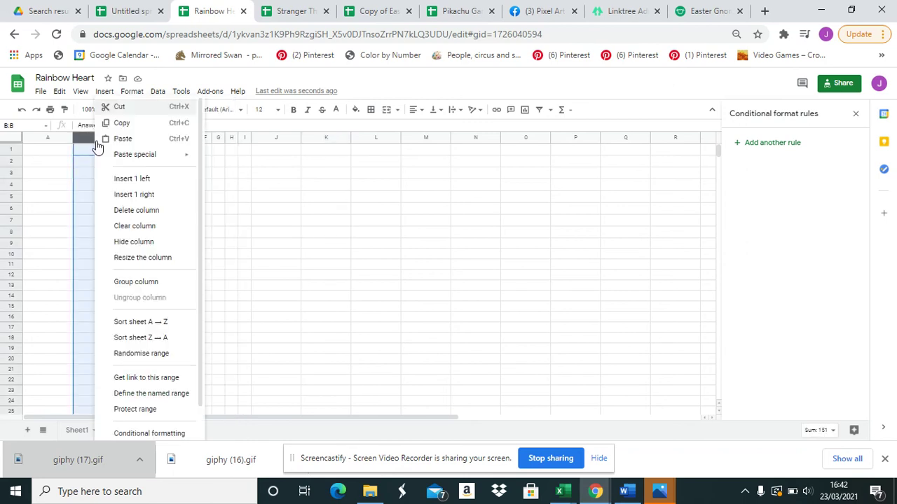
left_click(123, 241)
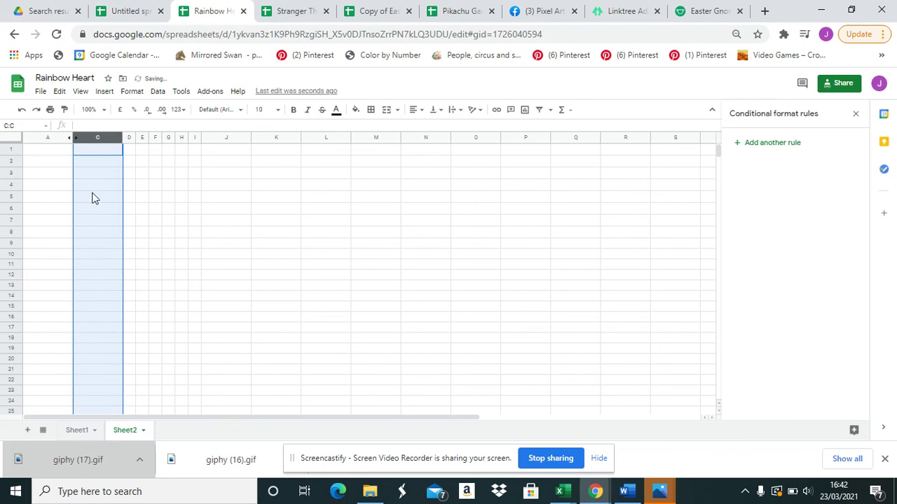
left_click(45, 135)
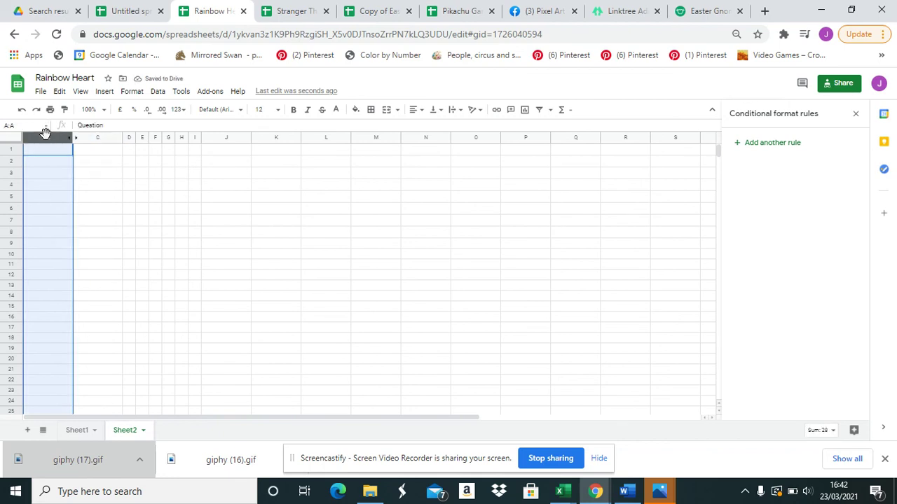
right_click(45, 134)
left_click(77, 242)
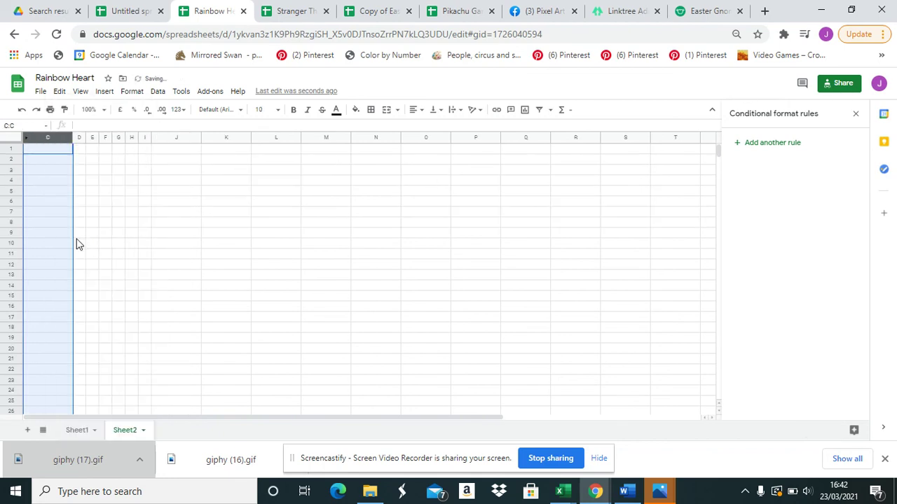
- Hide Sheet2 and check the view option that lists hidden sheets
left_click(143, 432)
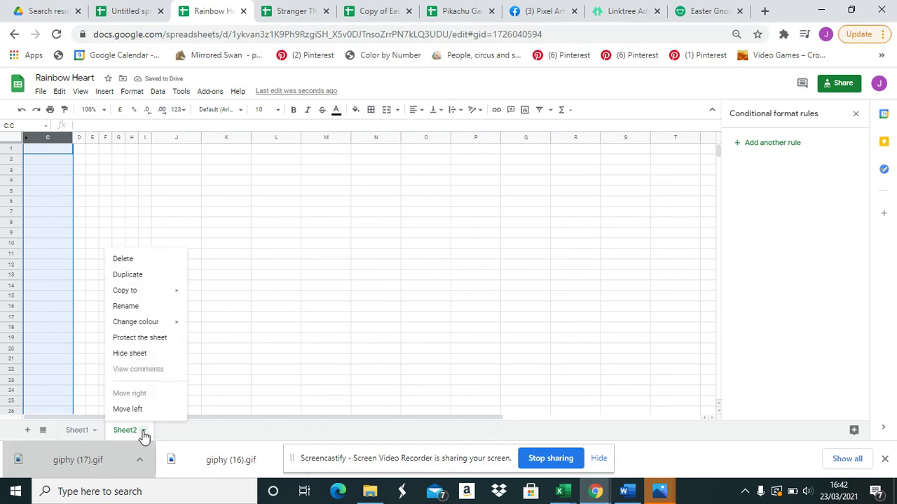
left_click(139, 355)
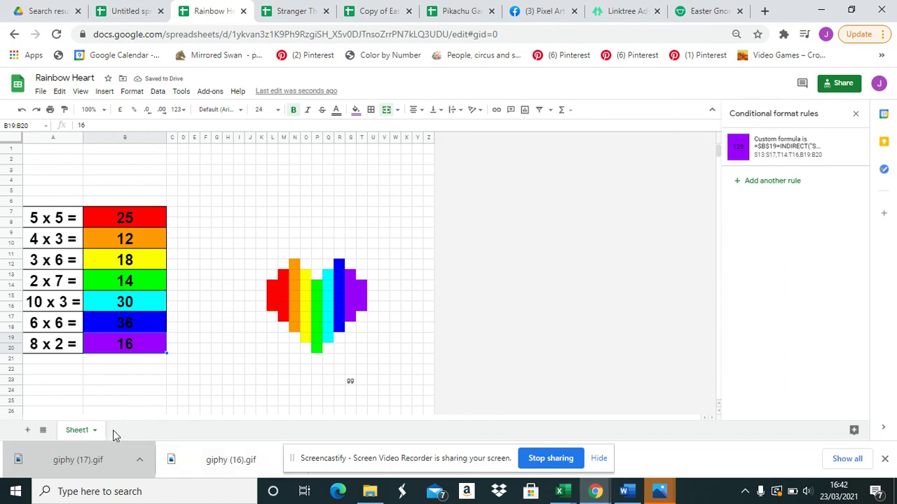
left_click(81, 92)
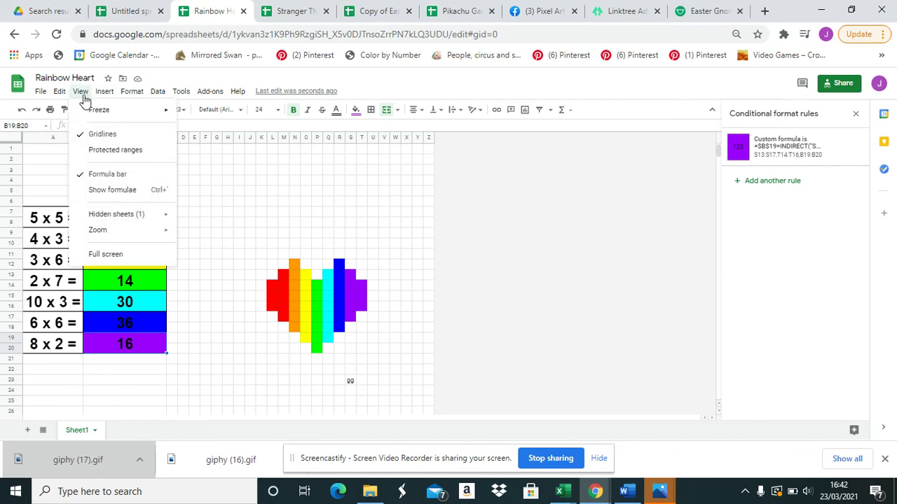
left_click(139, 429)
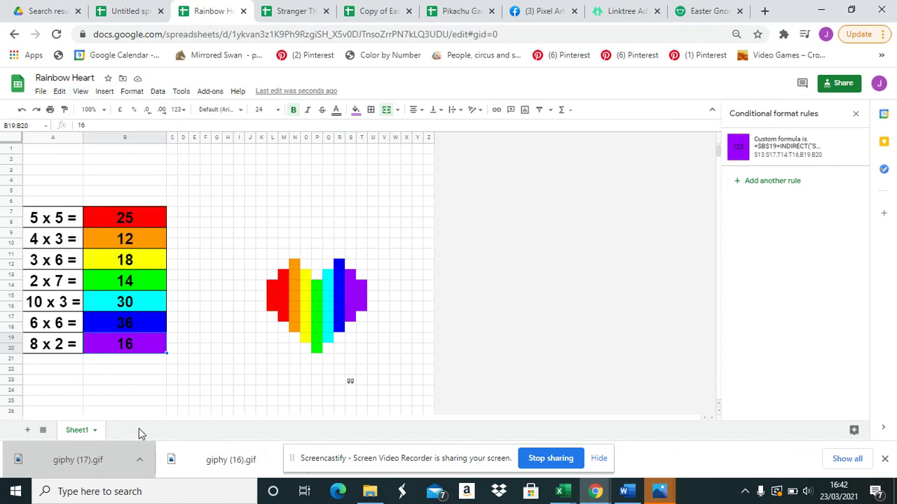